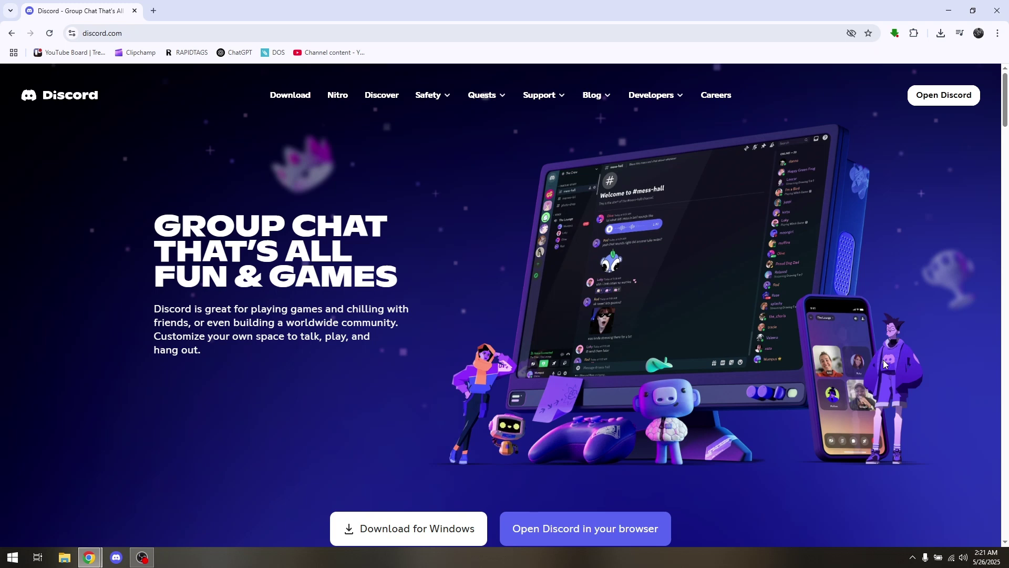
{"action": "scroll", "coordinate": [891, 360], "scroll_direction": "down", "scroll_amount": 3}
{"action": "scroll", "coordinate": [889, 359], "scroll_direction": "up", "scroll_amount": 3}
Open Chrome Settings in a new tab from the three-dot menu
{"action": "left_click", "coordinate": [999, 33]}
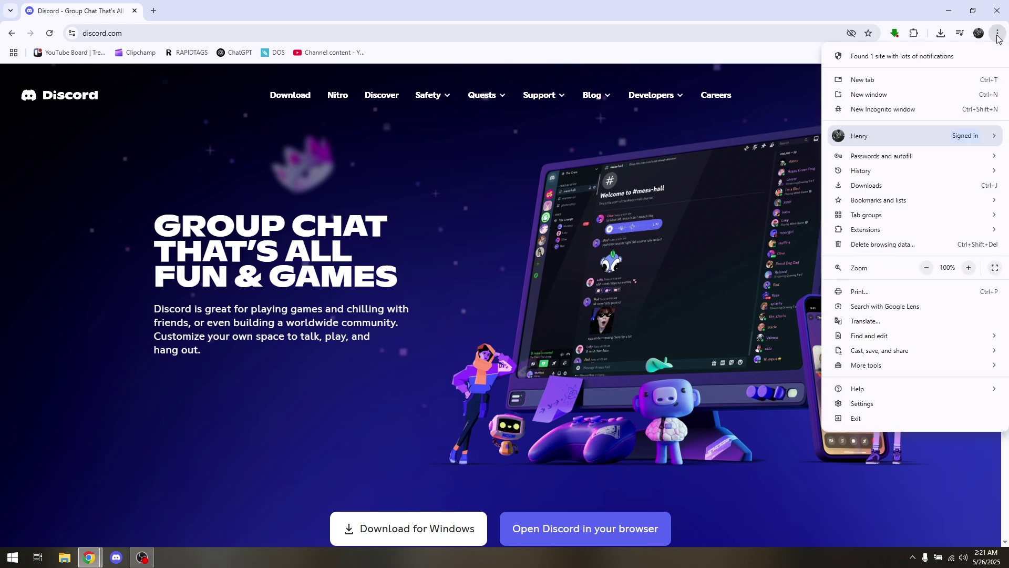
{"action": "left_click", "coordinate": [859, 405]}
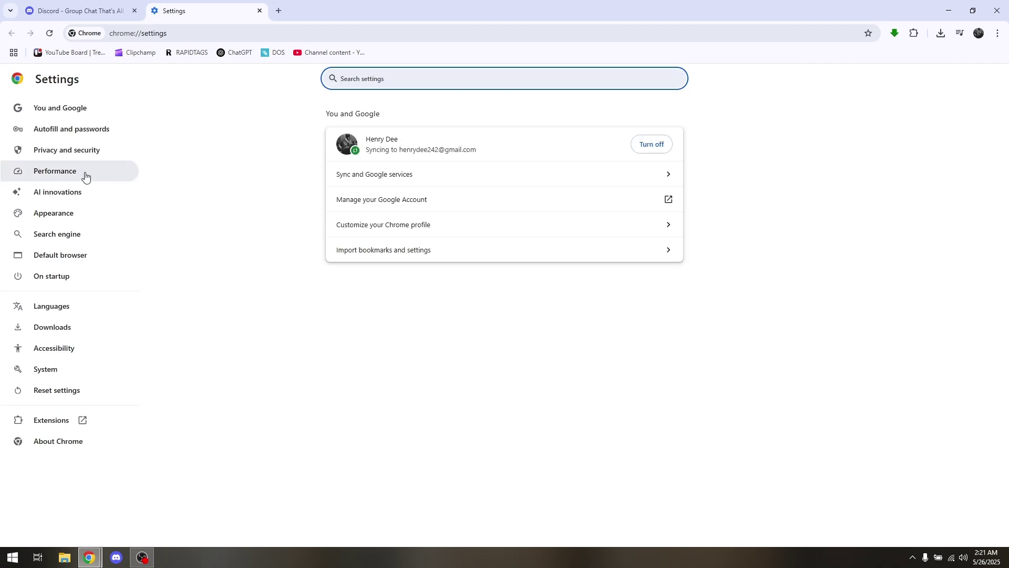
Select 'Allow third-party cookies' under Privacy and security > Third-party cookies
{"action": "left_click", "coordinate": [77, 153]}
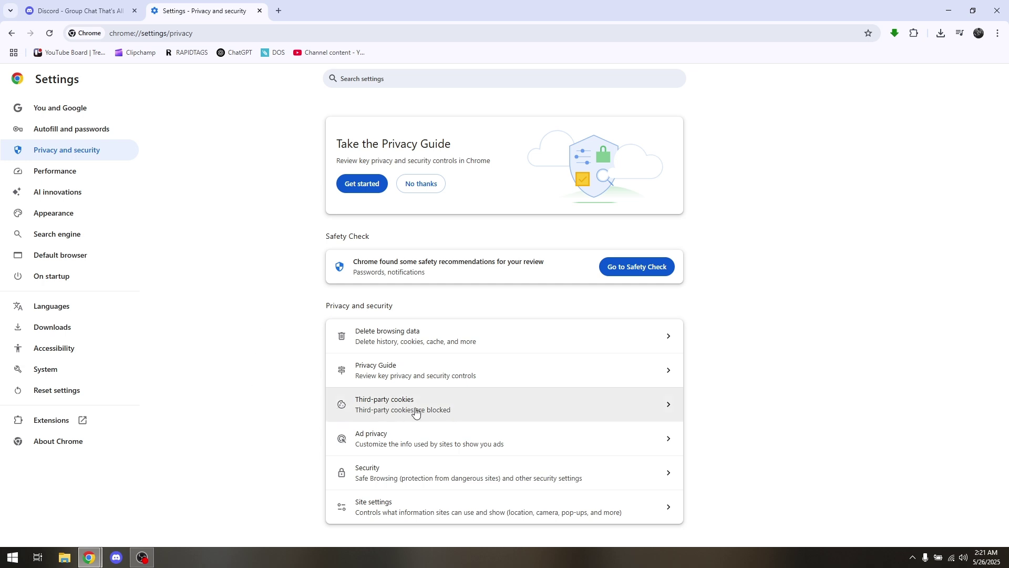
{"action": "left_click", "coordinate": [472, 413]}
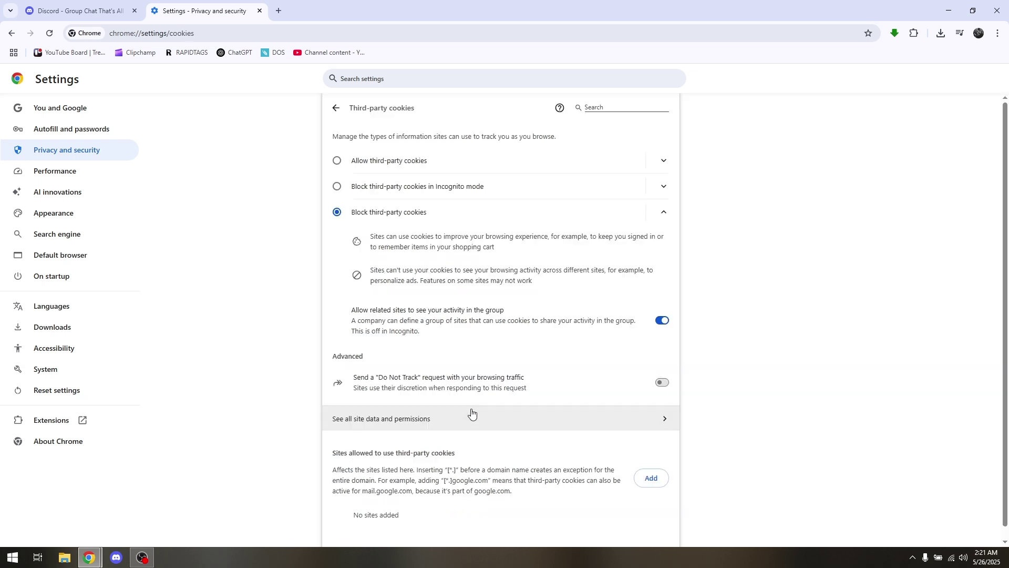
{"action": "scroll", "coordinate": [564, 272], "scroll_direction": "down", "scroll_amount": 1}
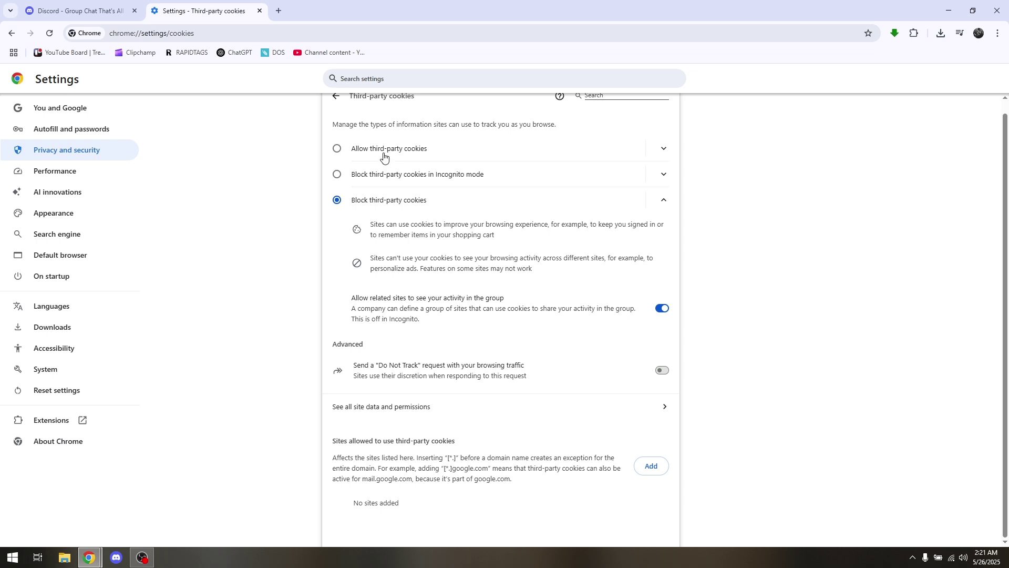
{"action": "left_click", "coordinate": [381, 151]}
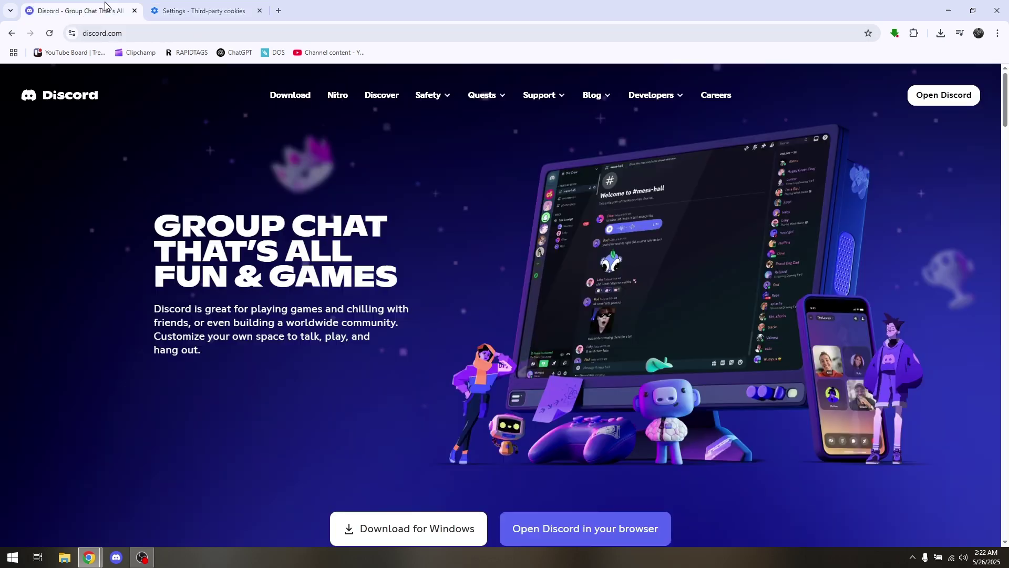
Close the Chrome Settings tab, leaving only the Discord homepage
{"action": "left_click", "coordinate": [260, 10]}
{"action": "scroll", "coordinate": [370, 248], "scroll_direction": "down", "scroll_amount": 1}
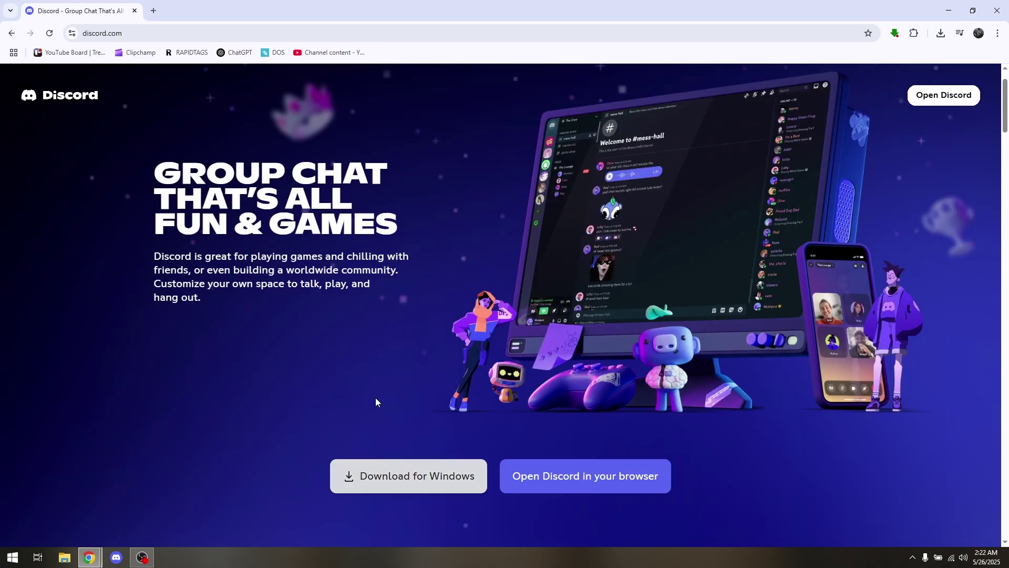
{"action": "scroll", "coordinate": [431, 275], "scroll_direction": "up", "scroll_amount": 1}
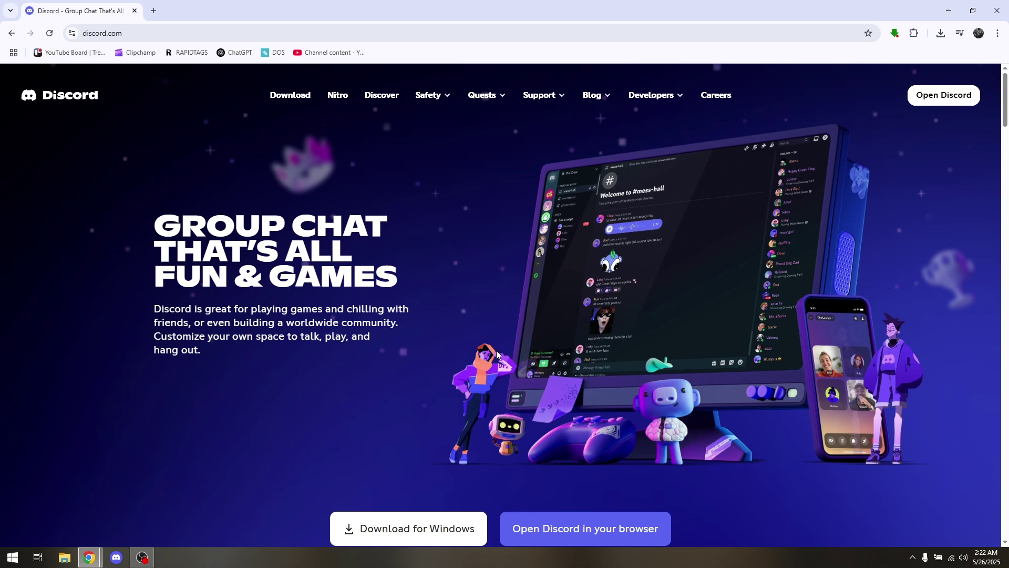